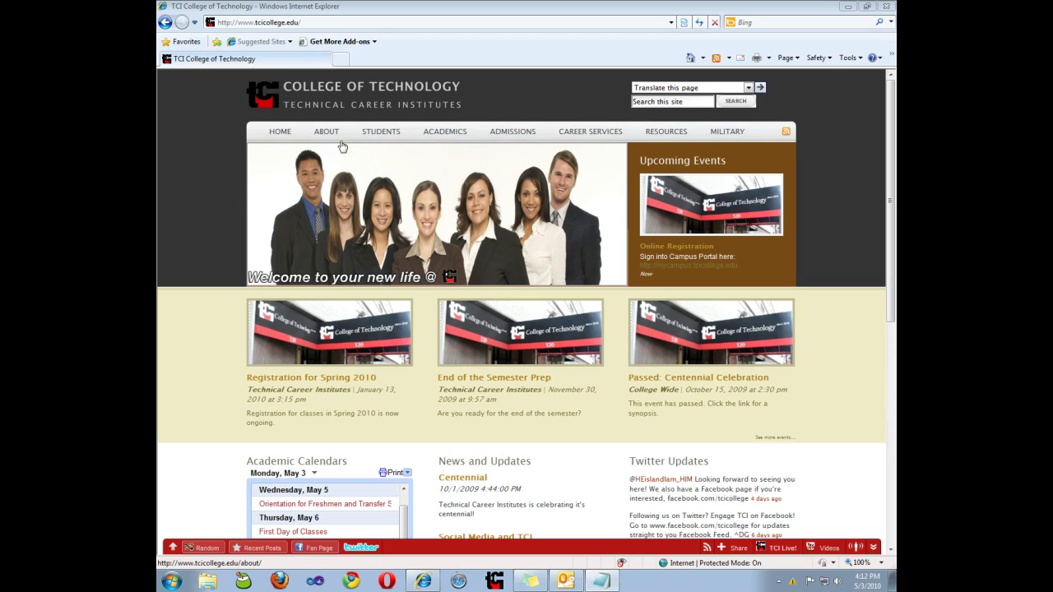
- Open the TCI LIVE! Email Accounts page under Students > Current, and dismiss the colour-scheme notice
mouse_move(381, 132)
click(381, 164)
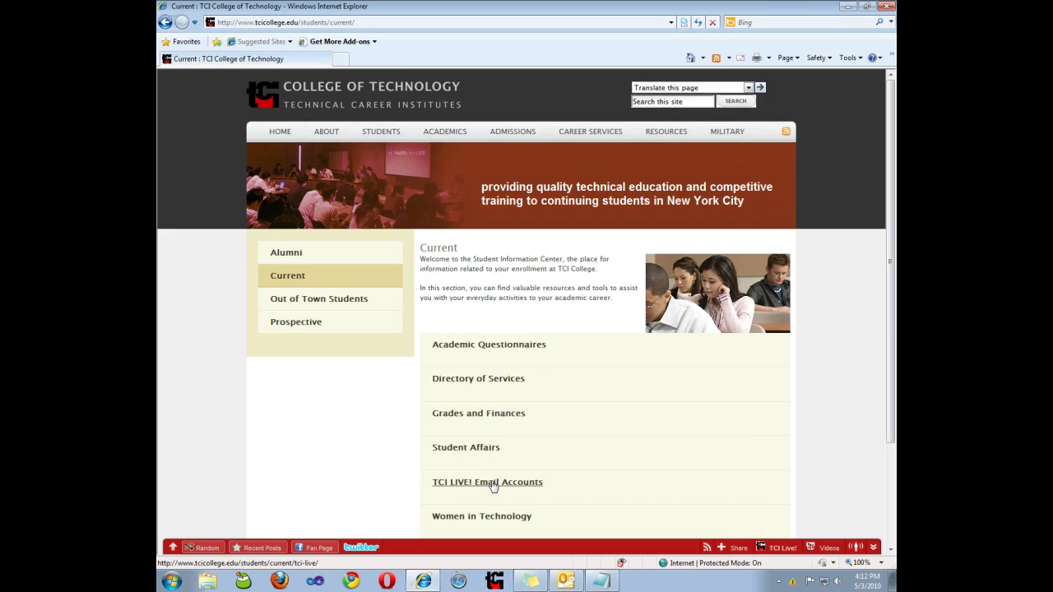
click(492, 482)
scroll(575, 452, down, 3)
scroll(571, 420, down, 2)
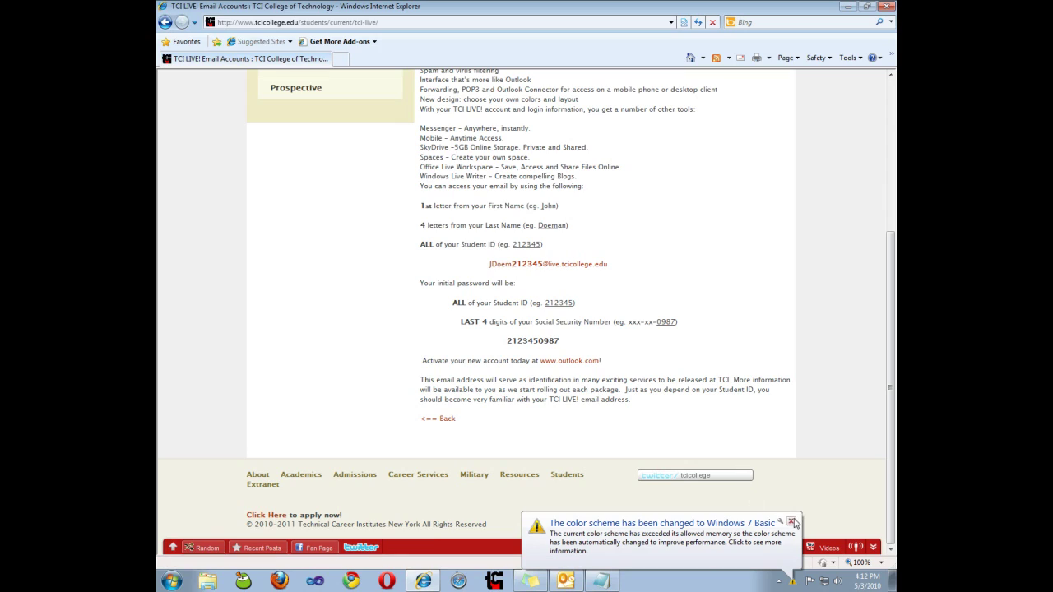
click(789, 522)
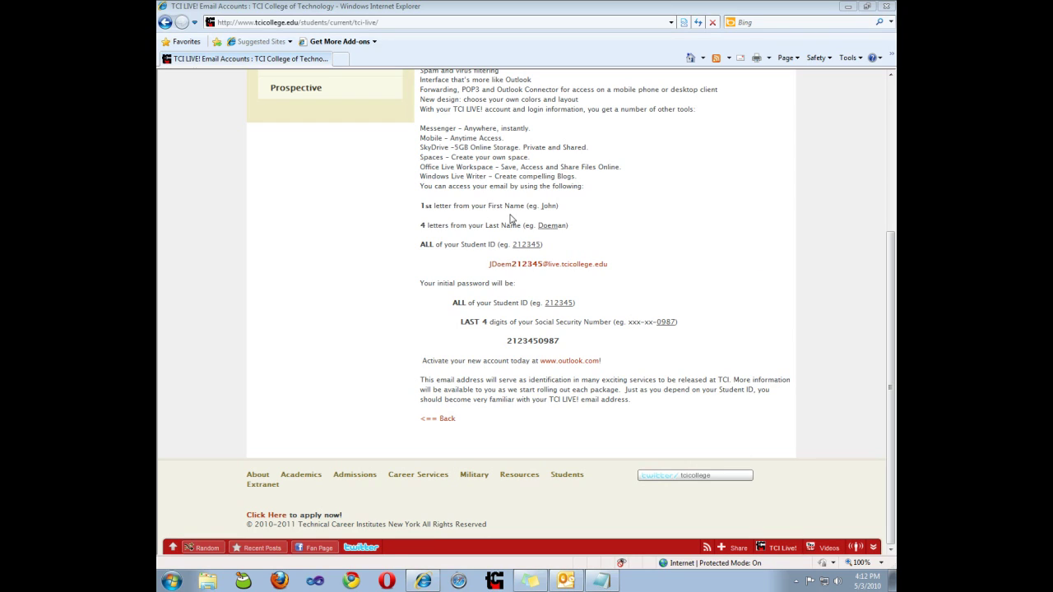
click(403, 23)
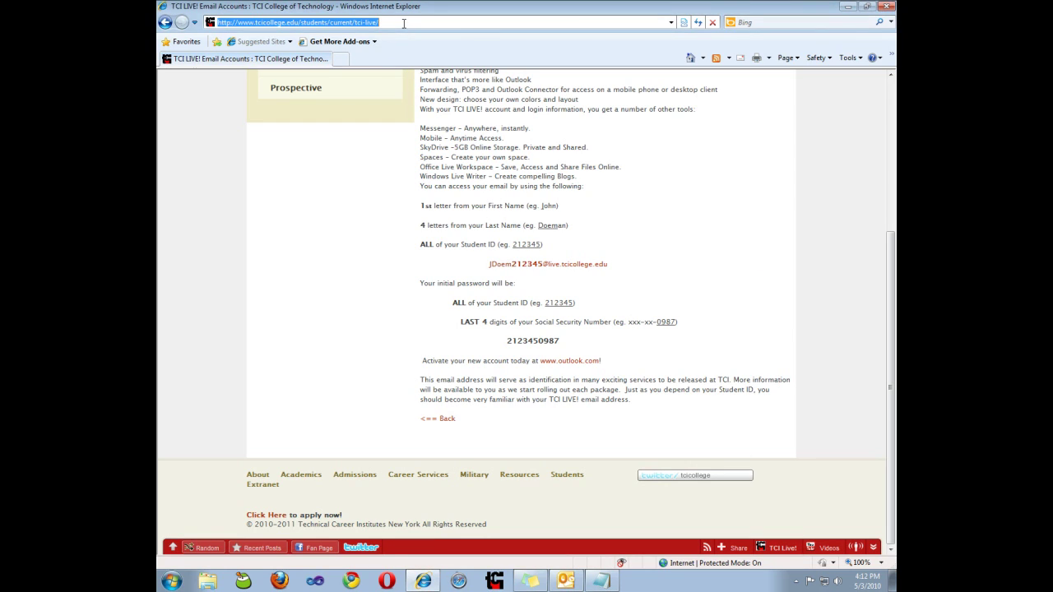
text(www.o)
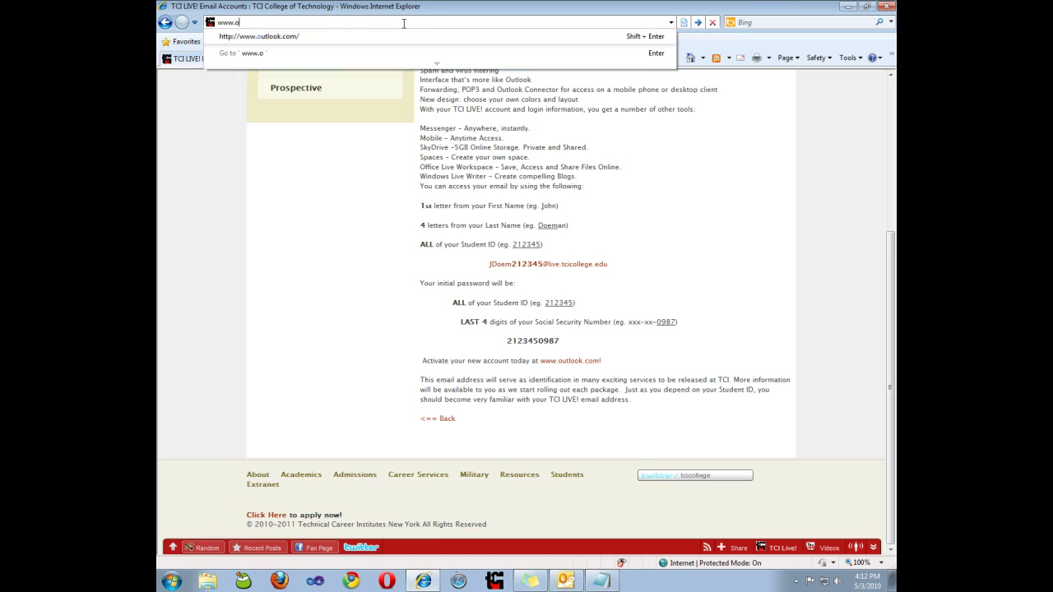
text(utlook.com)
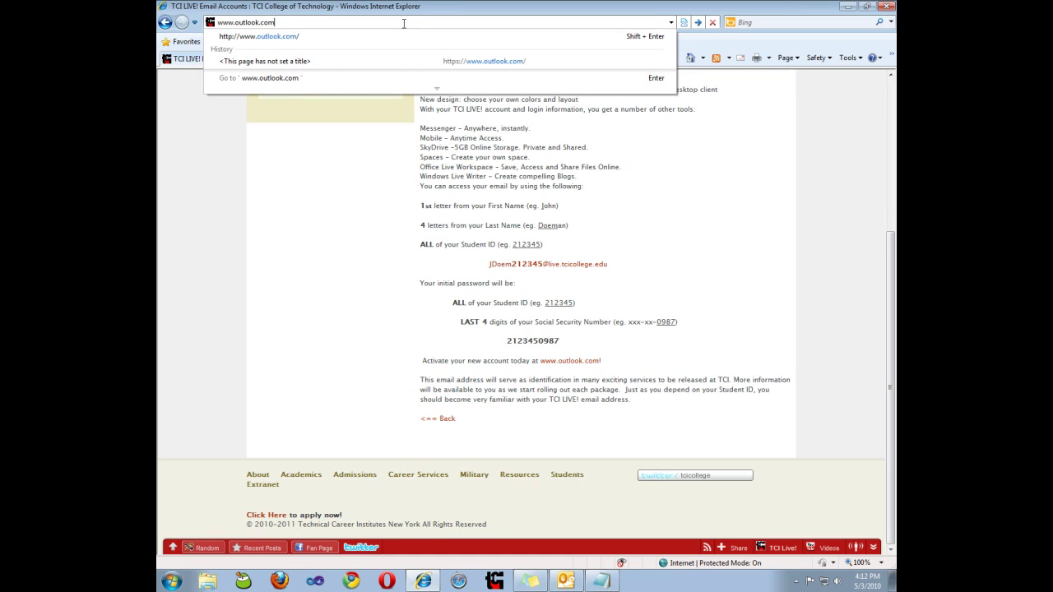
key(Return)
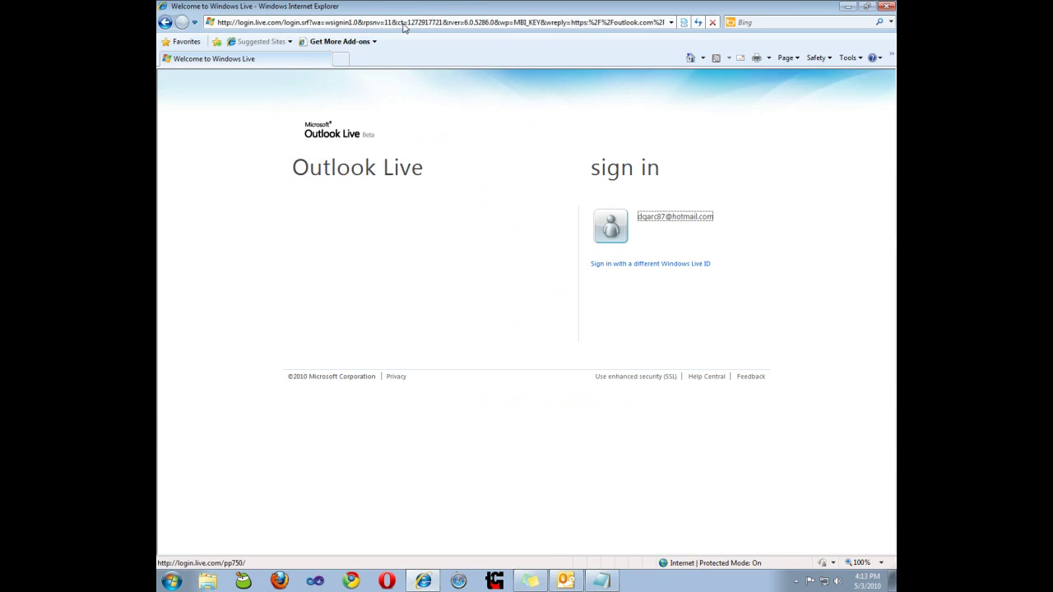
- Sign in with a different Windows Live ID, entering the student's college ID and password
click(764, 215)
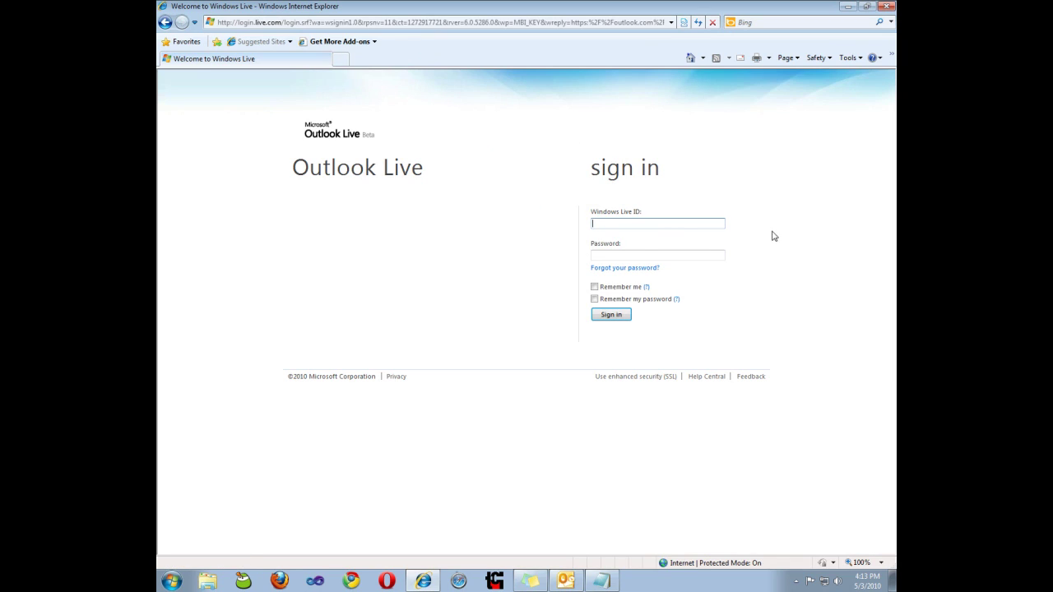
click(622, 224)
text(ve.tcico)
text(llege.edu)
click(690, 255)
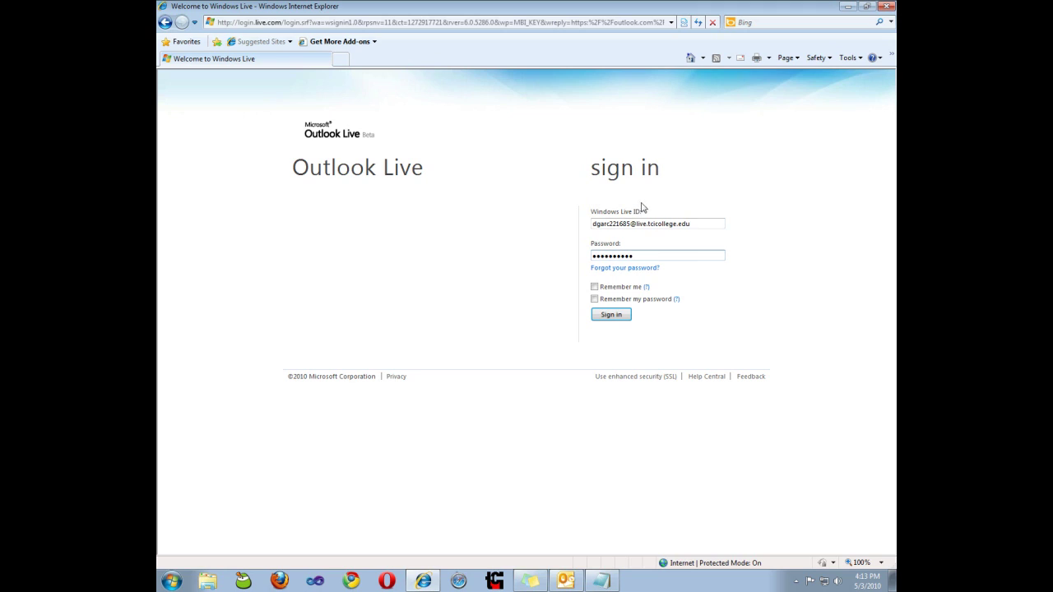
click(619, 315)
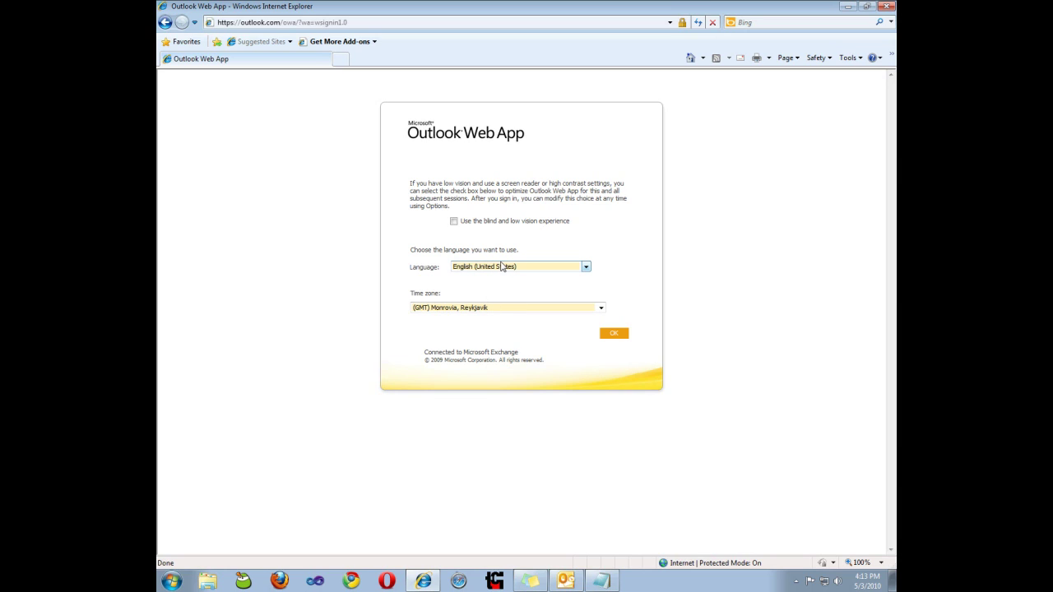
- Set the time zone to (GMT-05:00) Eastern Time (US & Canada) and confirm the settings
click(524, 314)
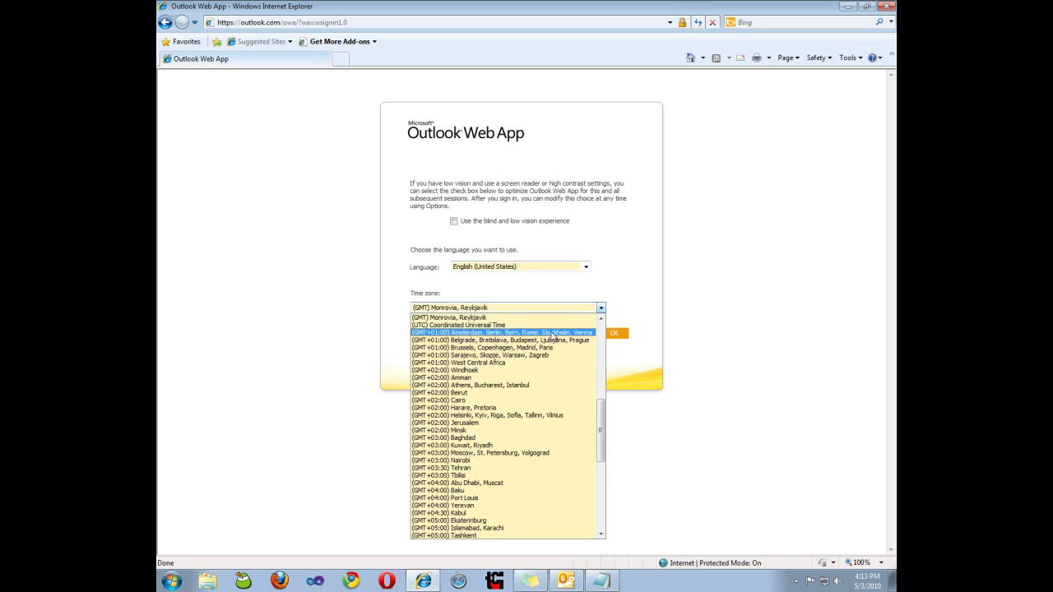
scroll(555, 366, up, 5)
scroll(550, 376, up, 3)
scroll(551, 376, up, 1)
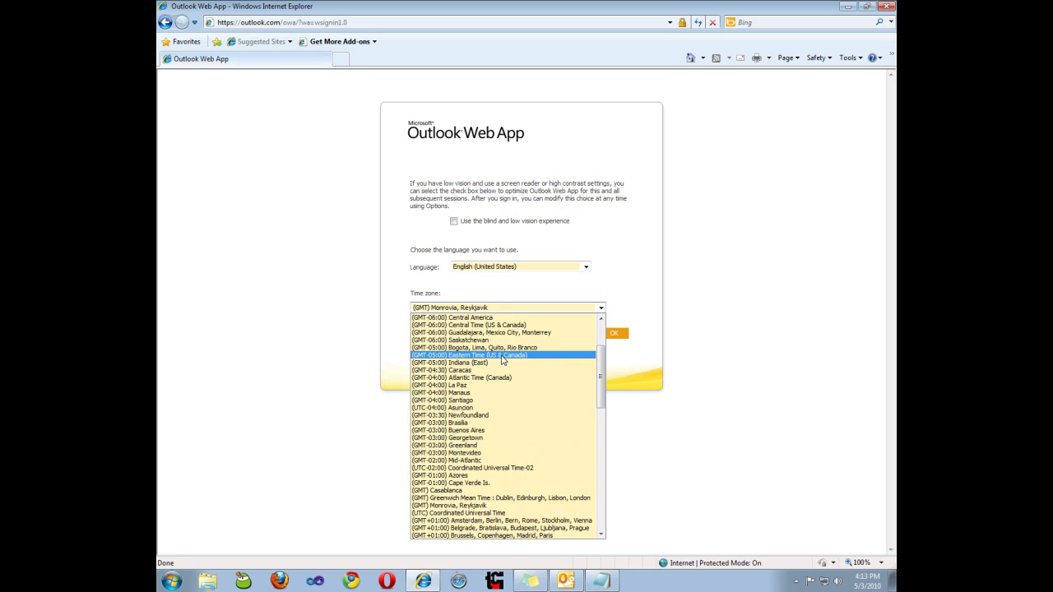
click(504, 355)
click(614, 334)
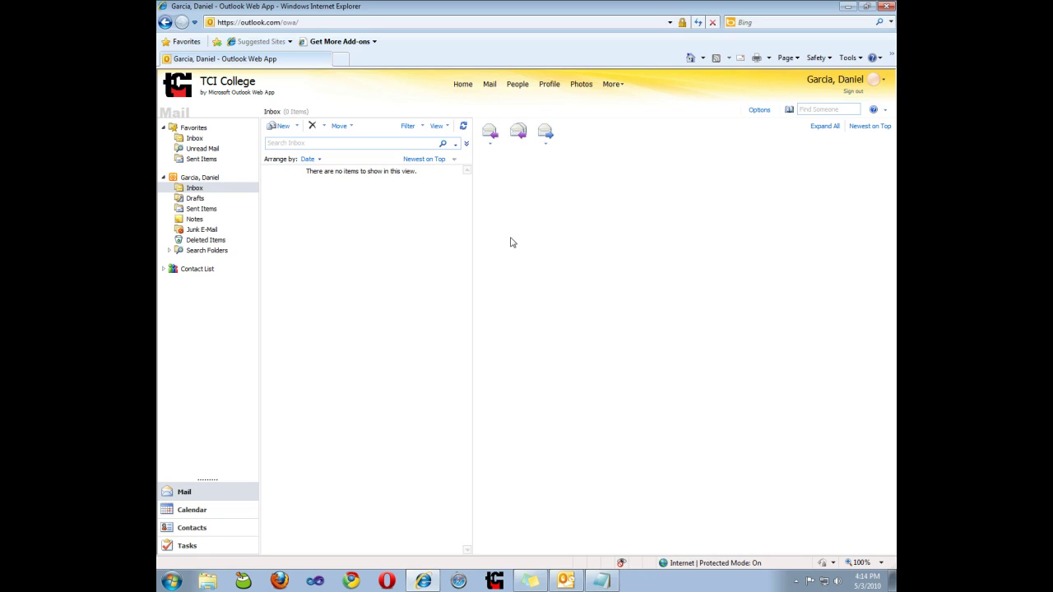
click(789, 111)
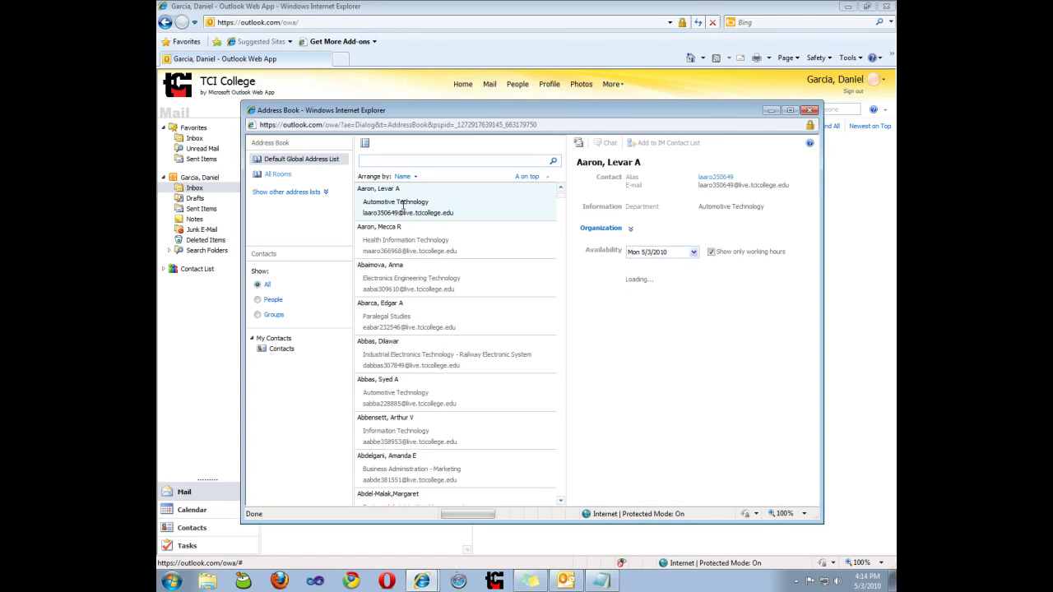
scroll(517, 251, down, 5)
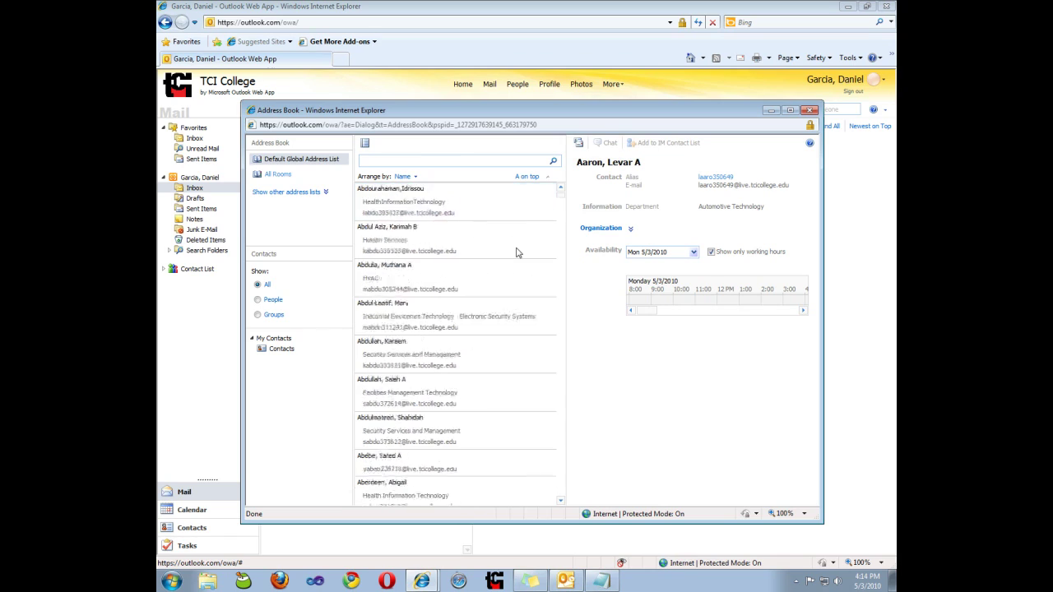
scroll(506, 296, down, 5)
scroll(505, 296, down, 5)
drag(662, 310, 626, 316)
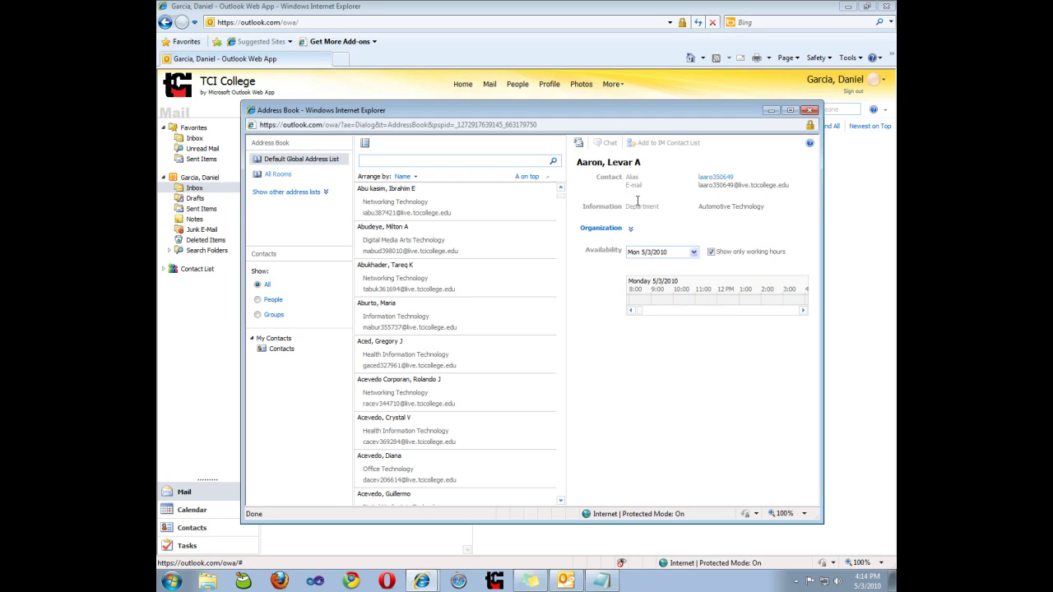
scroll(453, 250, up, 5)
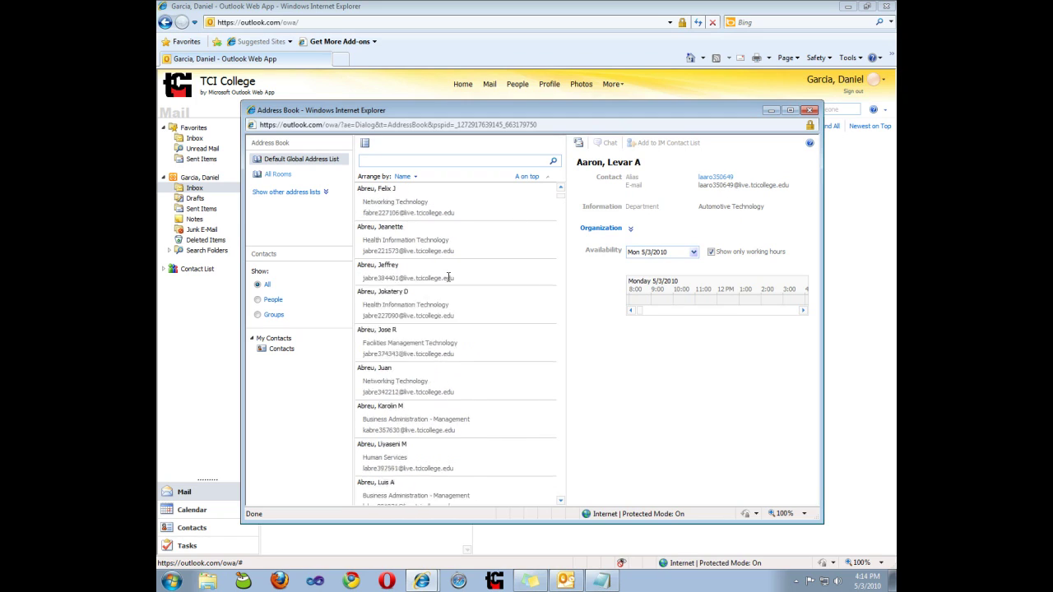
click(809, 112)
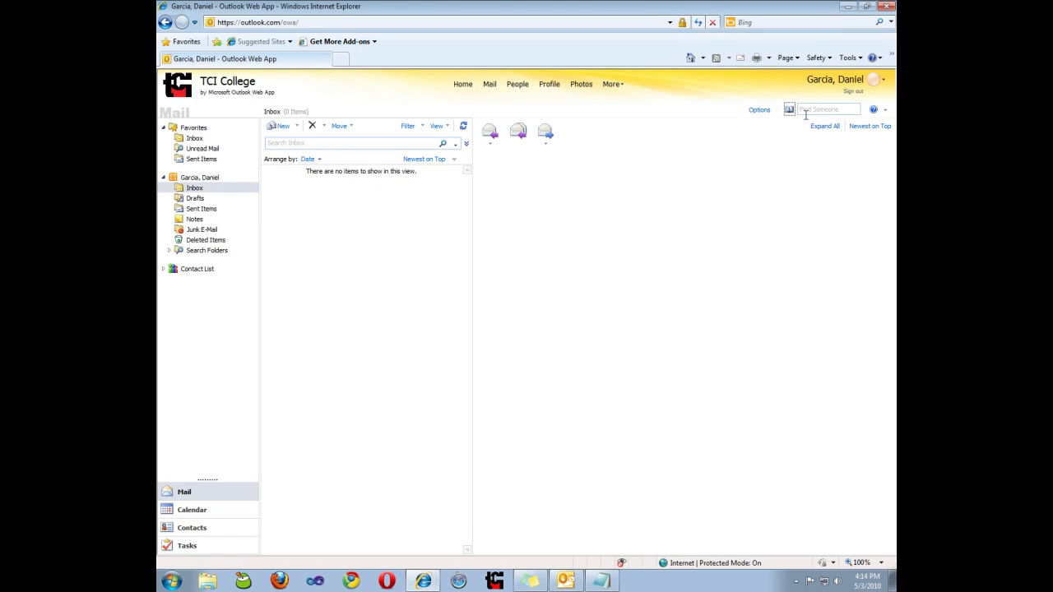
- Start a new message, add a student from the address book, then clear the To line
click(283, 129)
text(HelpStudentPortal)
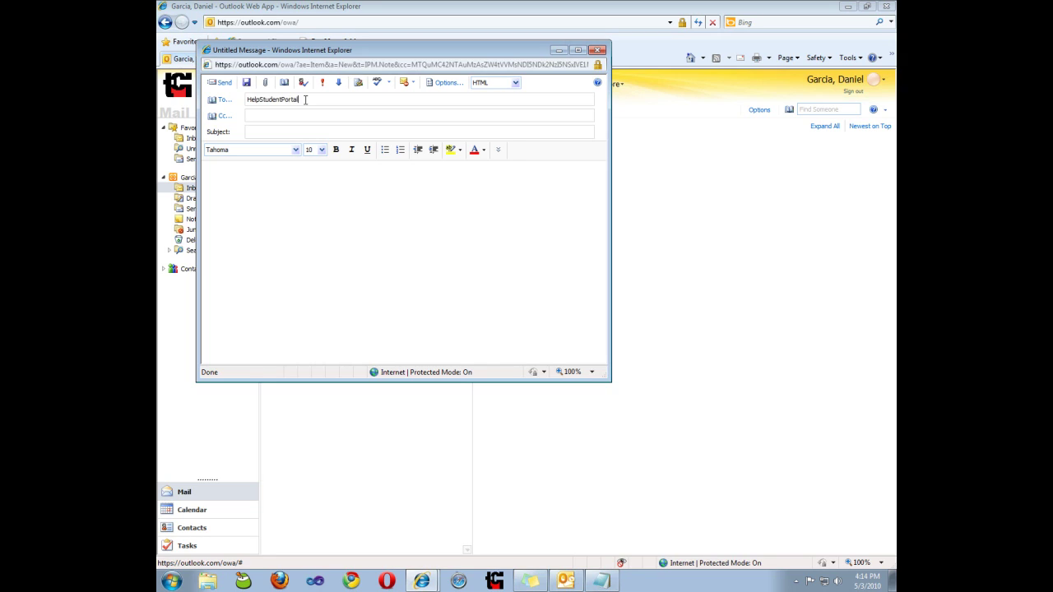
click(222, 100)
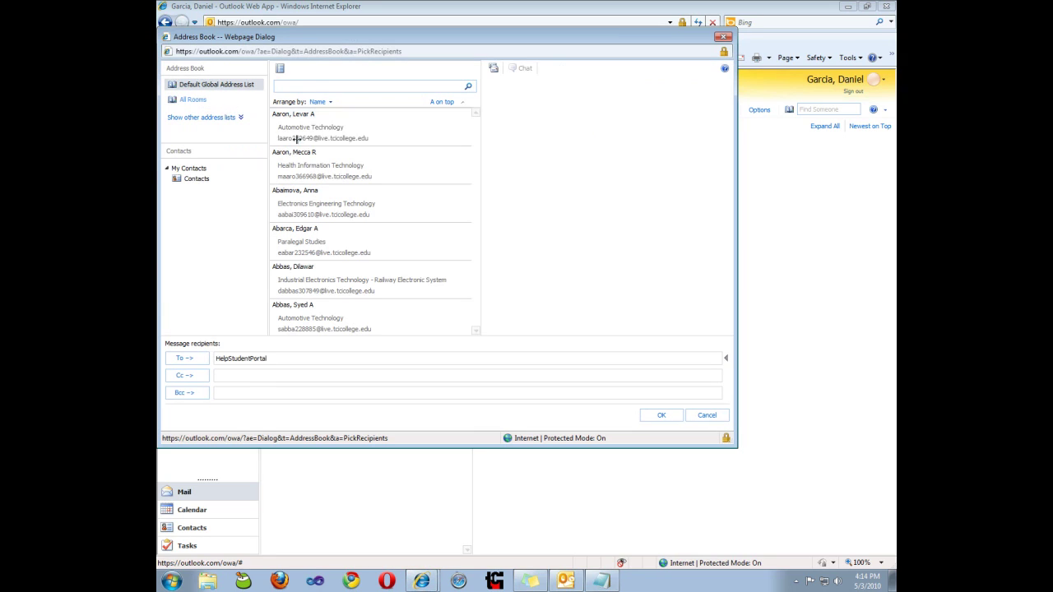
click(295, 138)
click(186, 358)
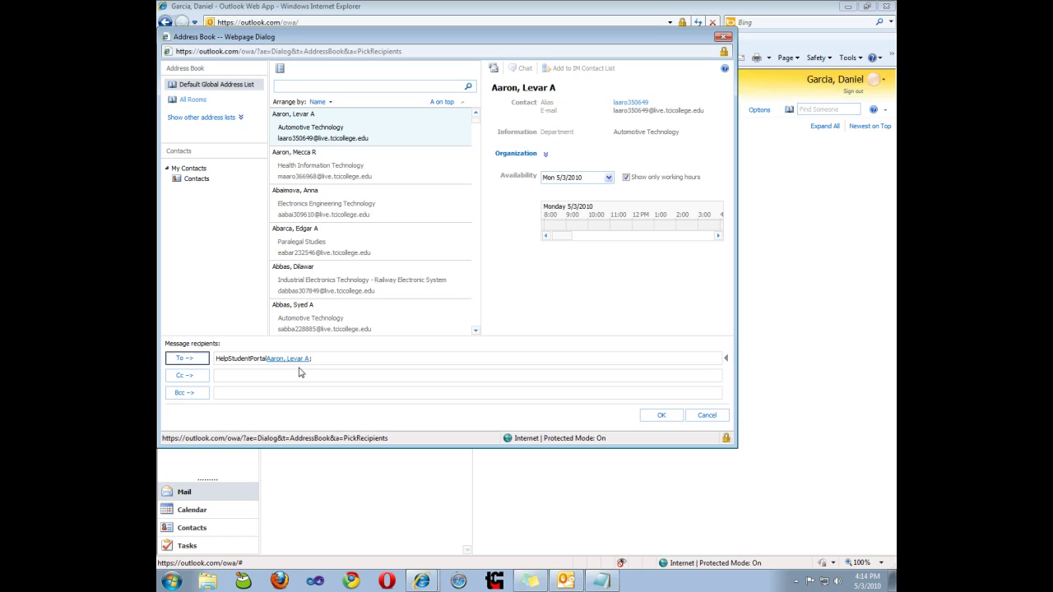
drag(319, 359, 210, 356)
key(Delete)
- Search 'help student portal' to address the message to Help Student Portal, then discard it unsent
click(345, 87)
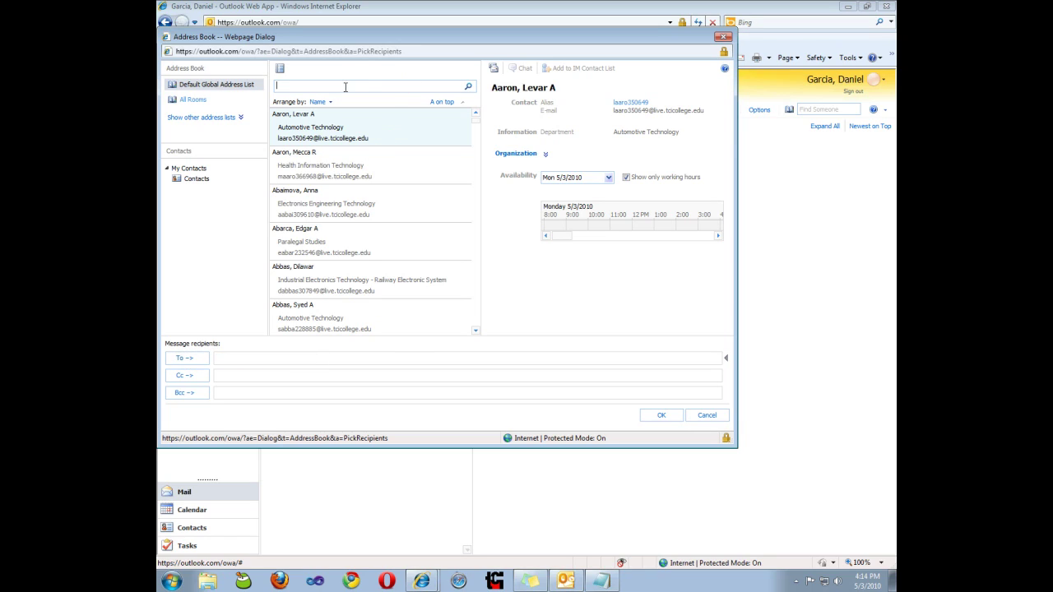
text(help student portal)
key(Return)
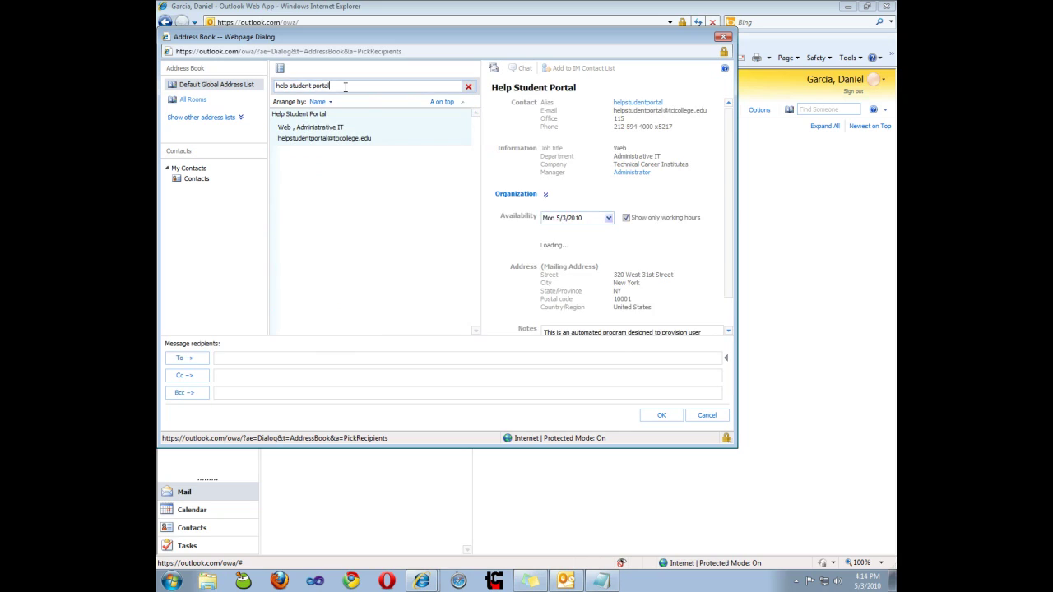
double_click(355, 129)
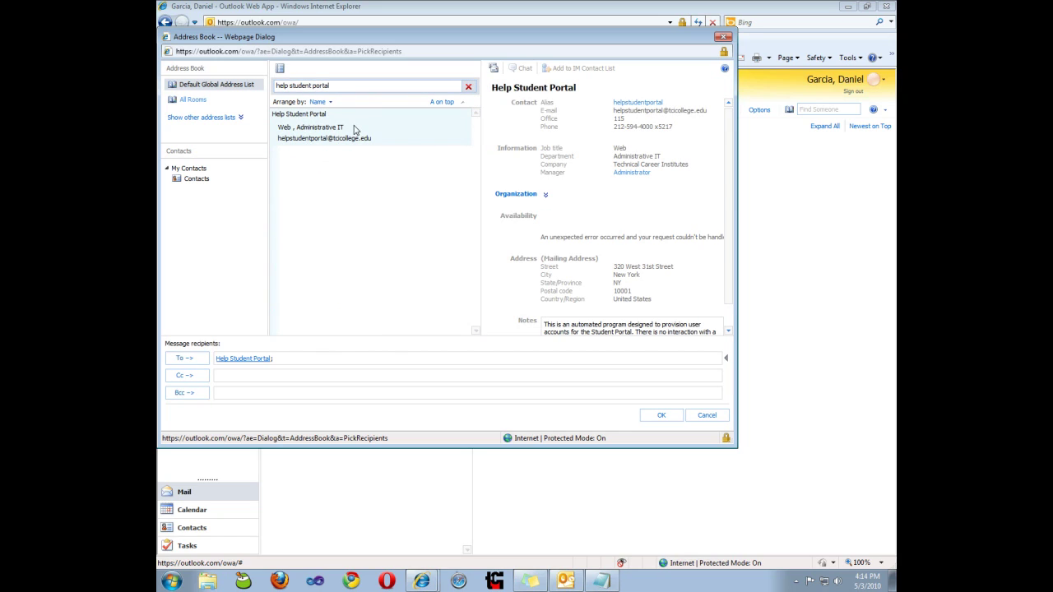
click(661, 415)
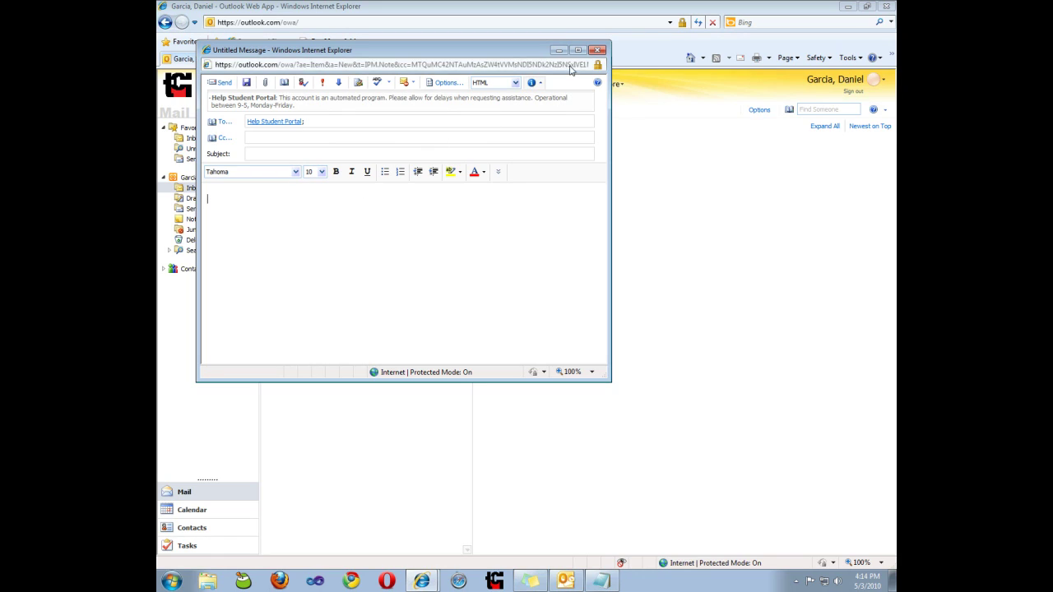
click(598, 51)
click(573, 348)
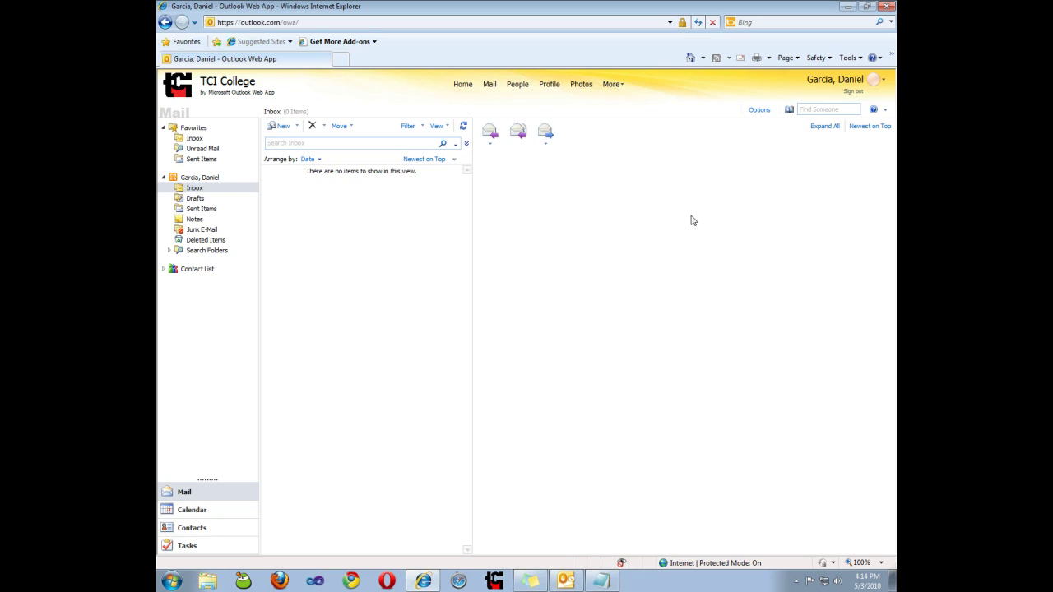
click(887, 112)
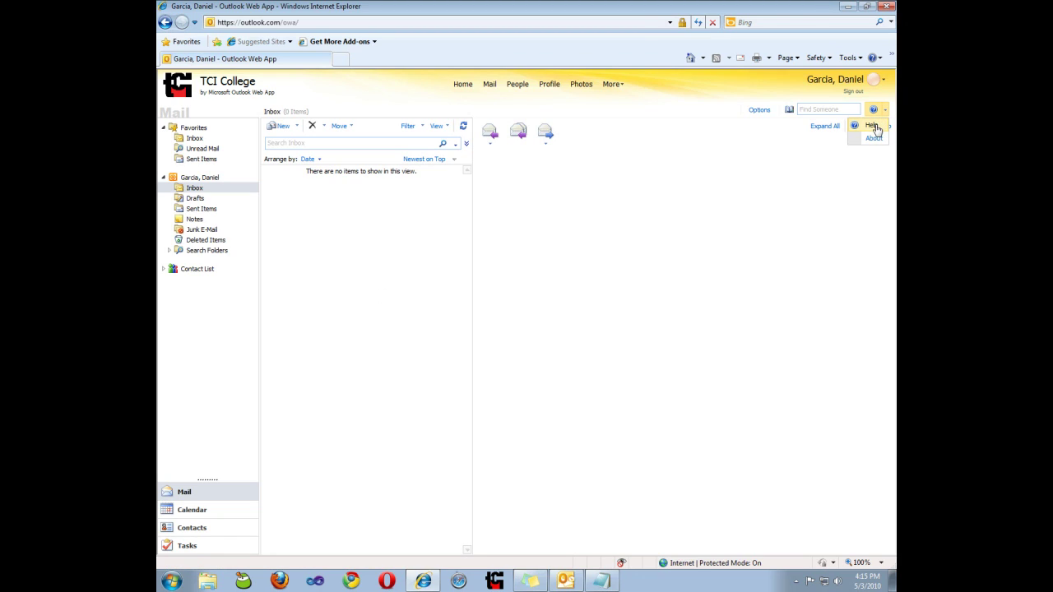
click(874, 141)
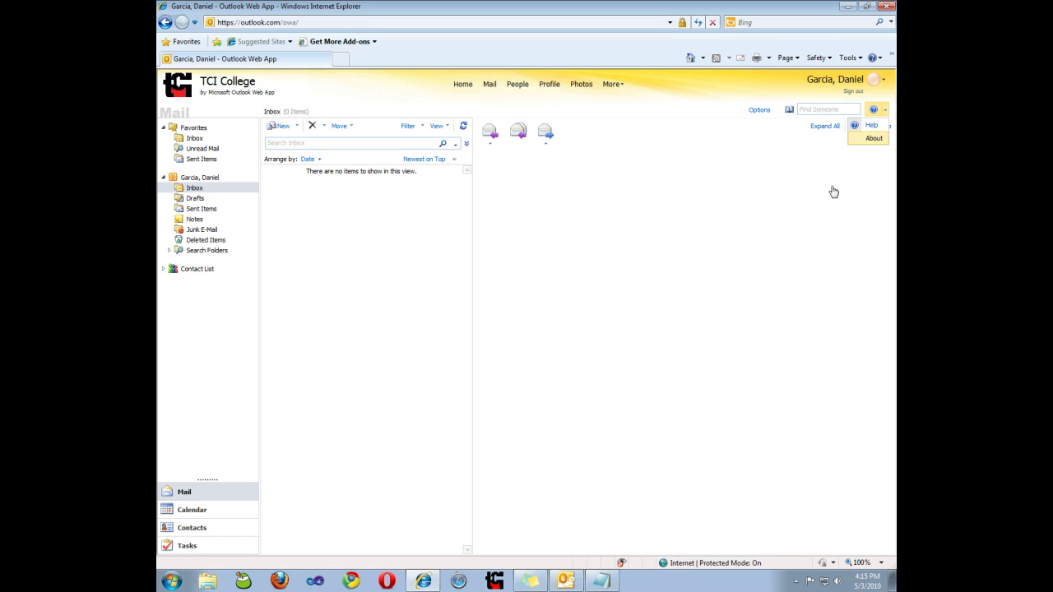
scroll(408, 198, down, 5)
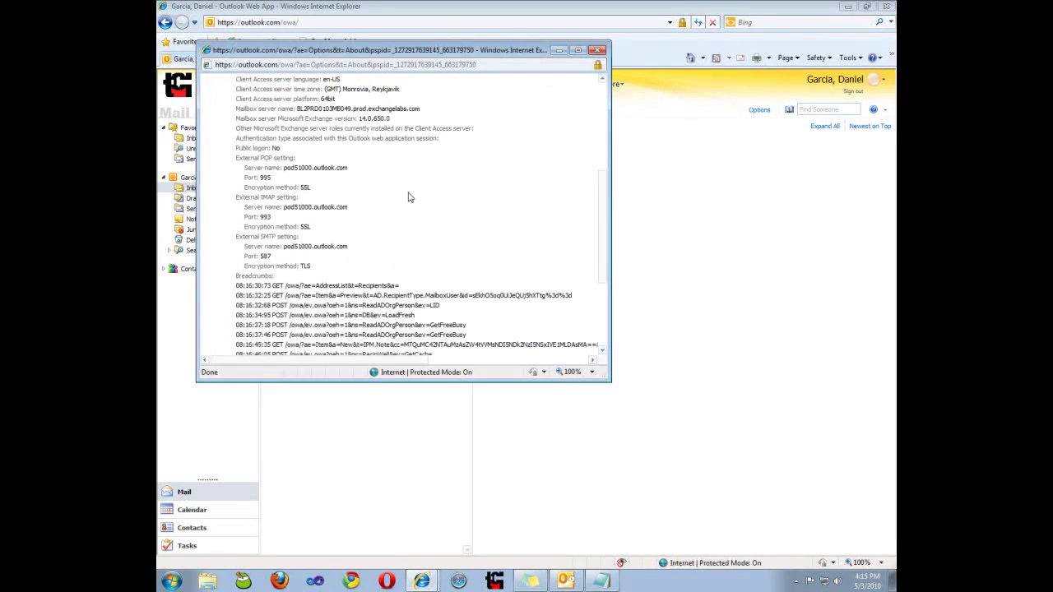
scroll(407, 198, up, 5)
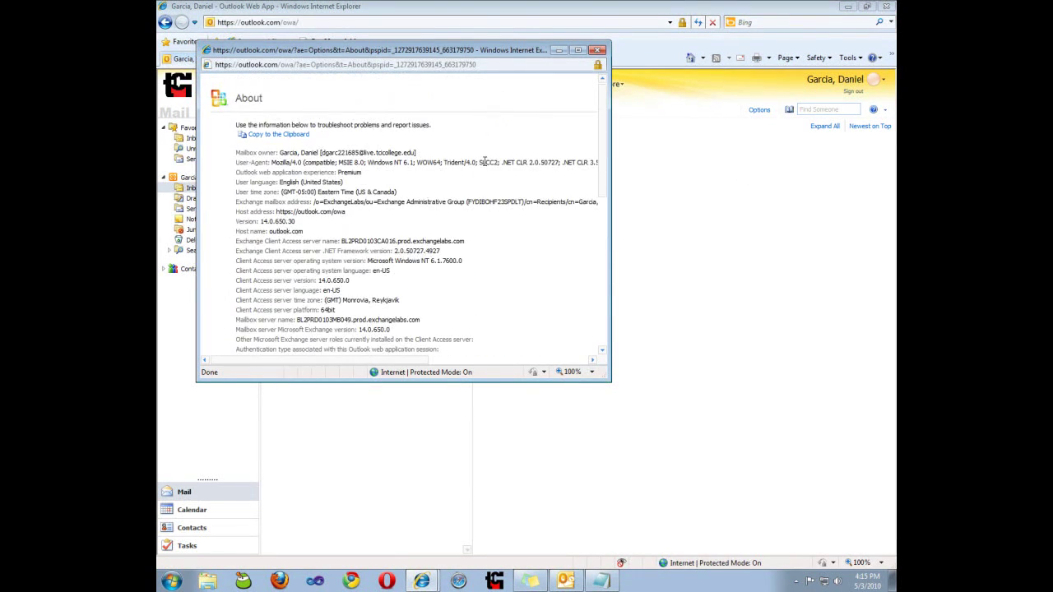
click(600, 51)
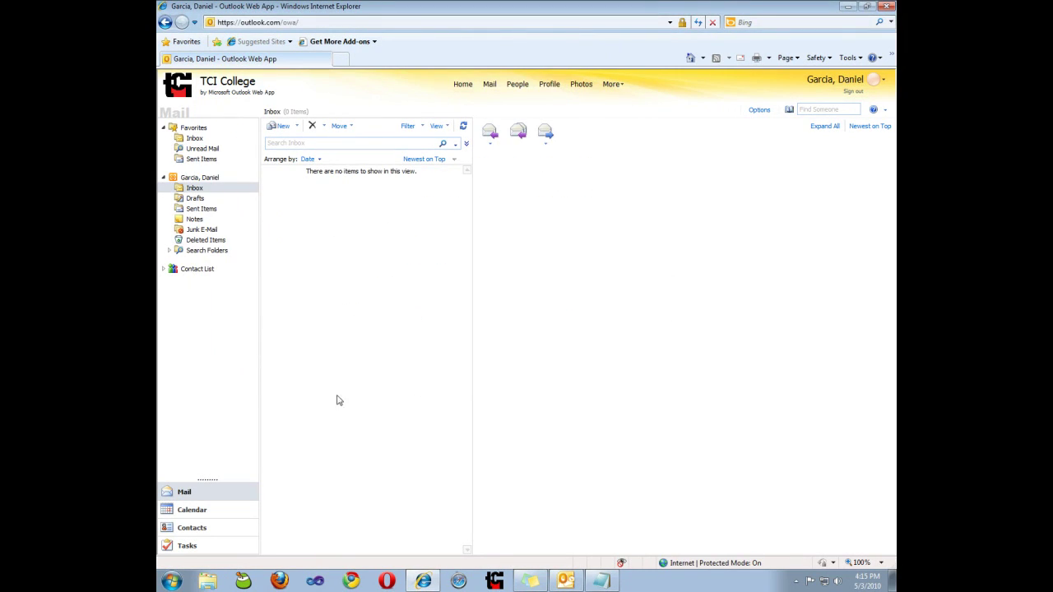
- Sign up for Messenger from the Contact List with birth year 1987 and United States, and accept
click(165, 271)
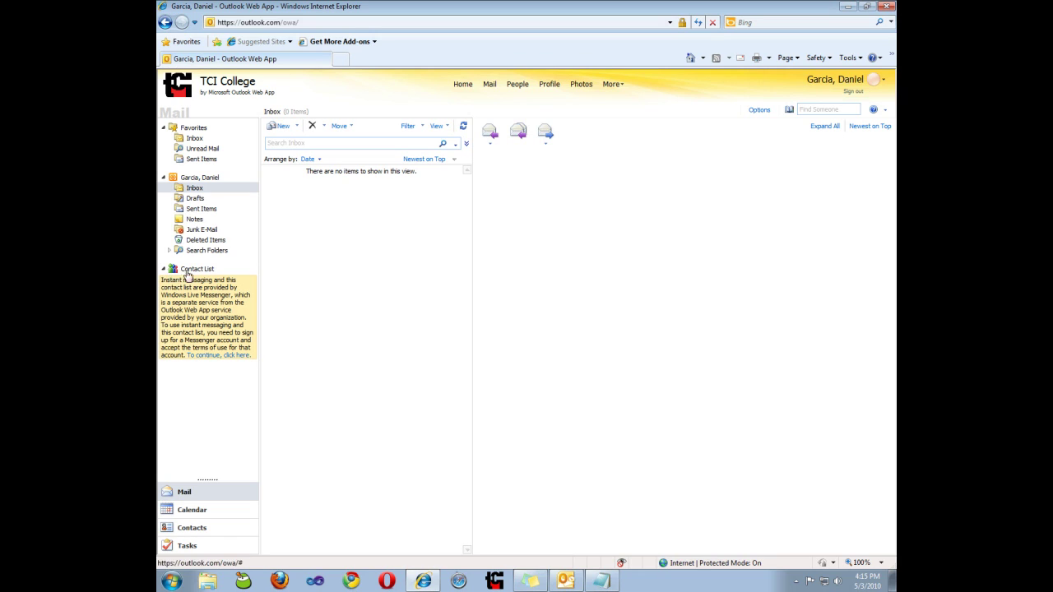
click(220, 356)
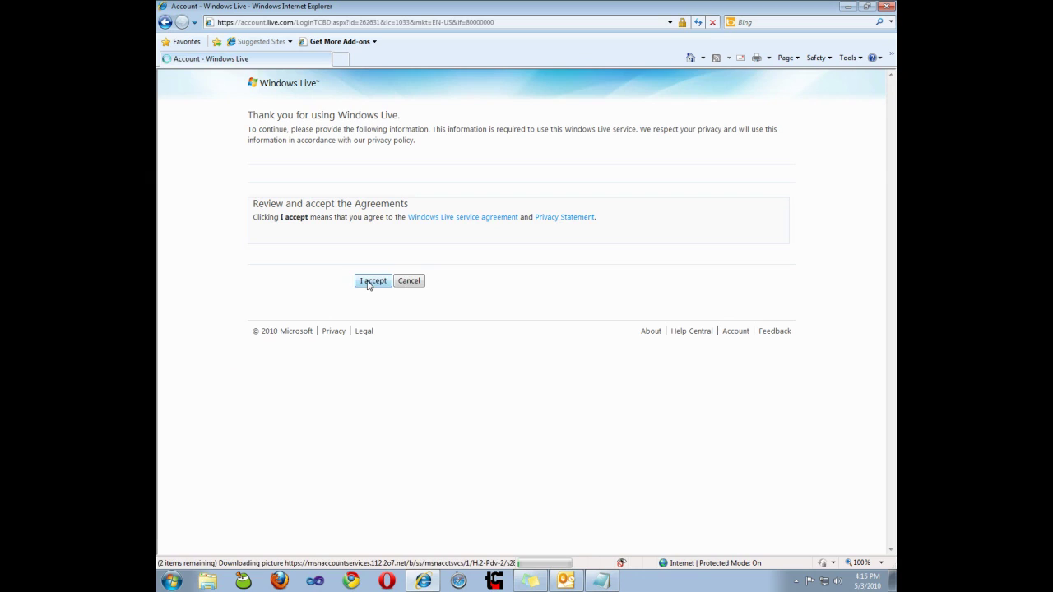
click(407, 180)
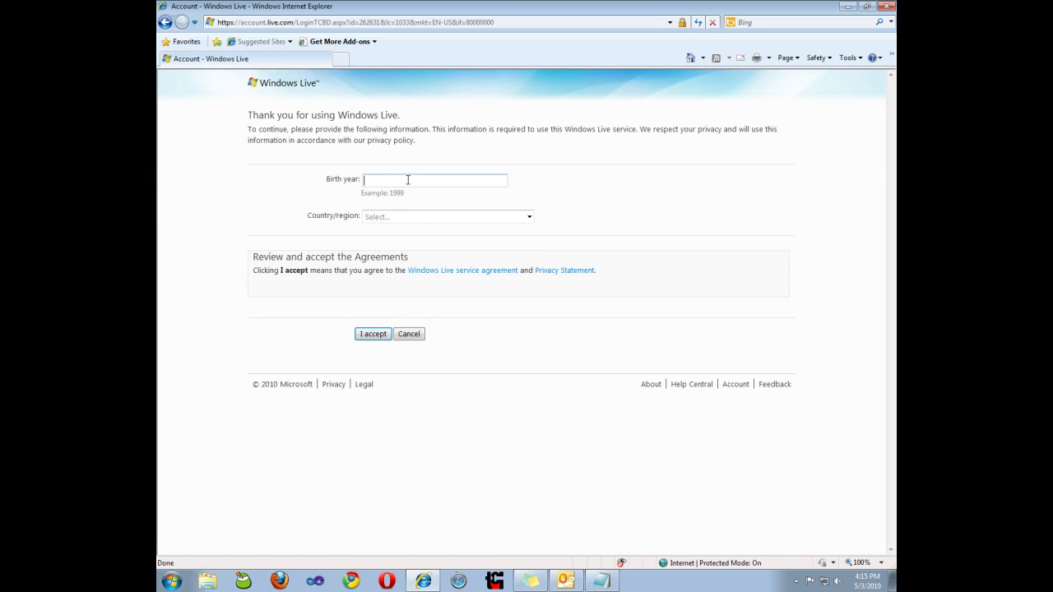
text(1987)
key(Tab)
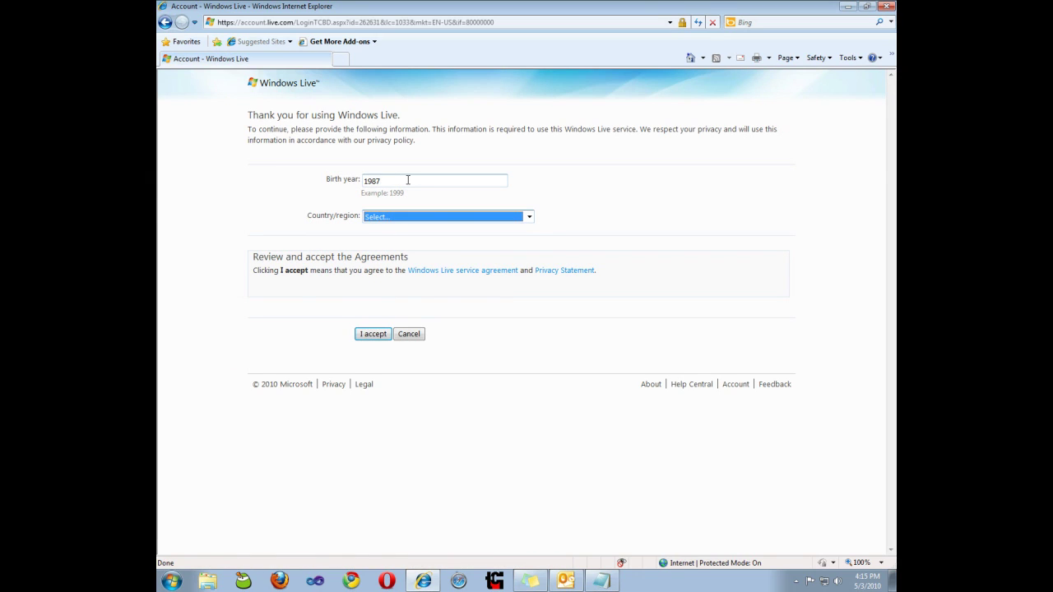
key(n)
click(529, 217)
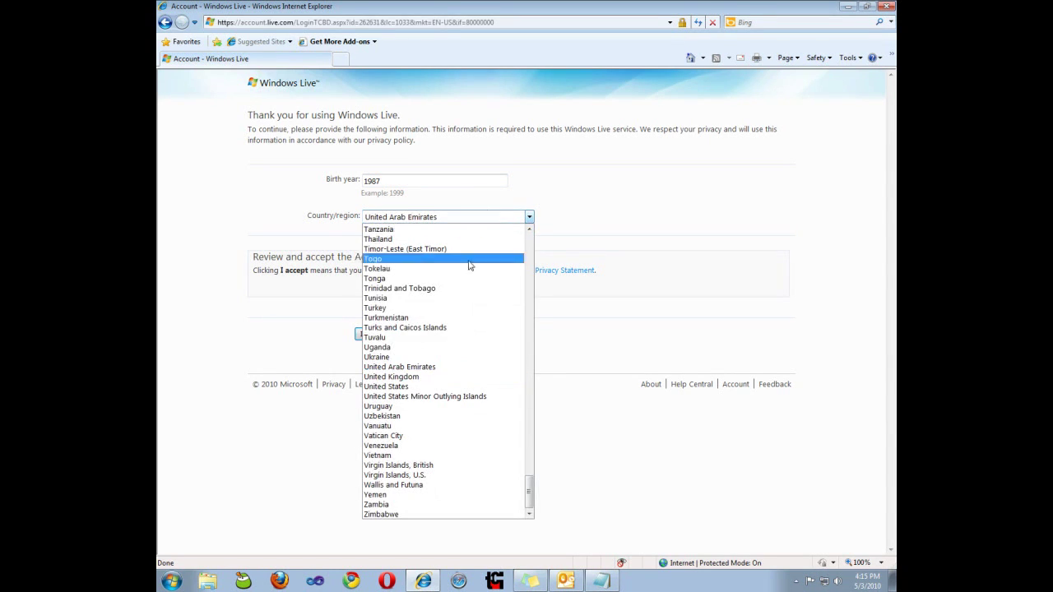
click(473, 376)
click(375, 334)
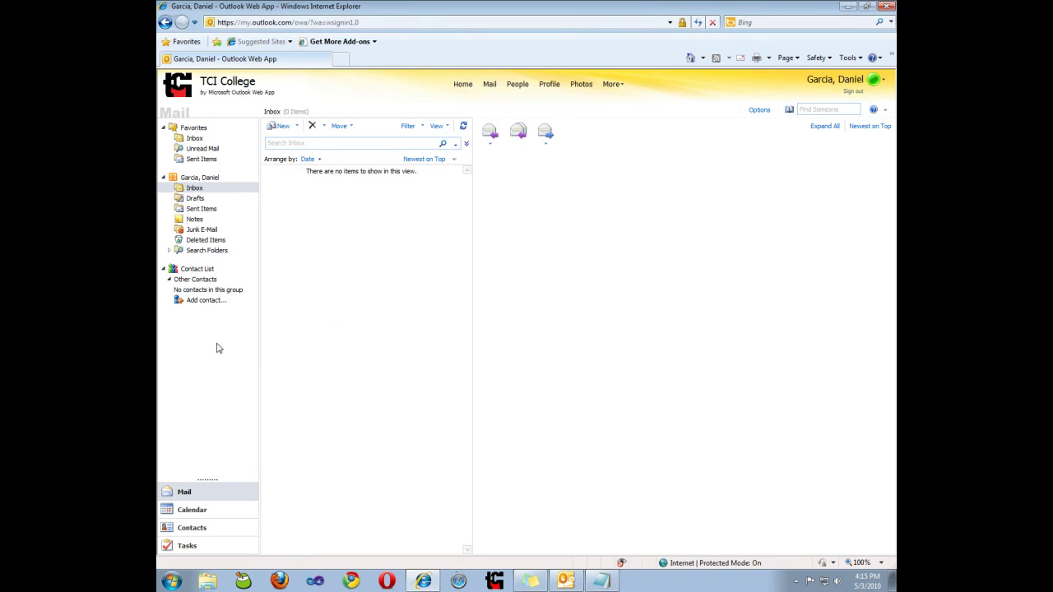
click(204, 300)
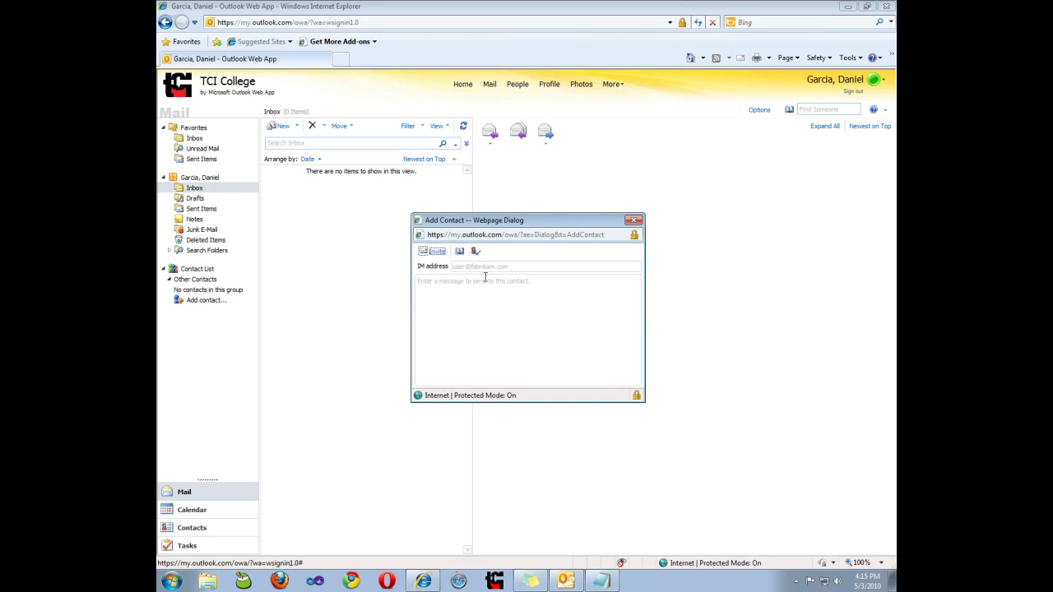
click(437, 252)
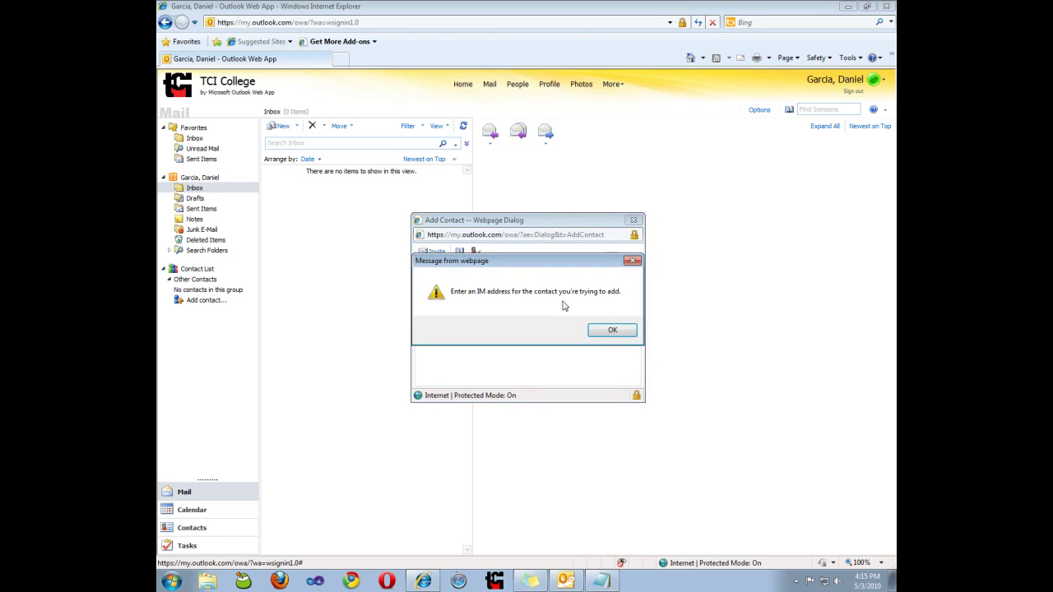
click(610, 328)
click(459, 252)
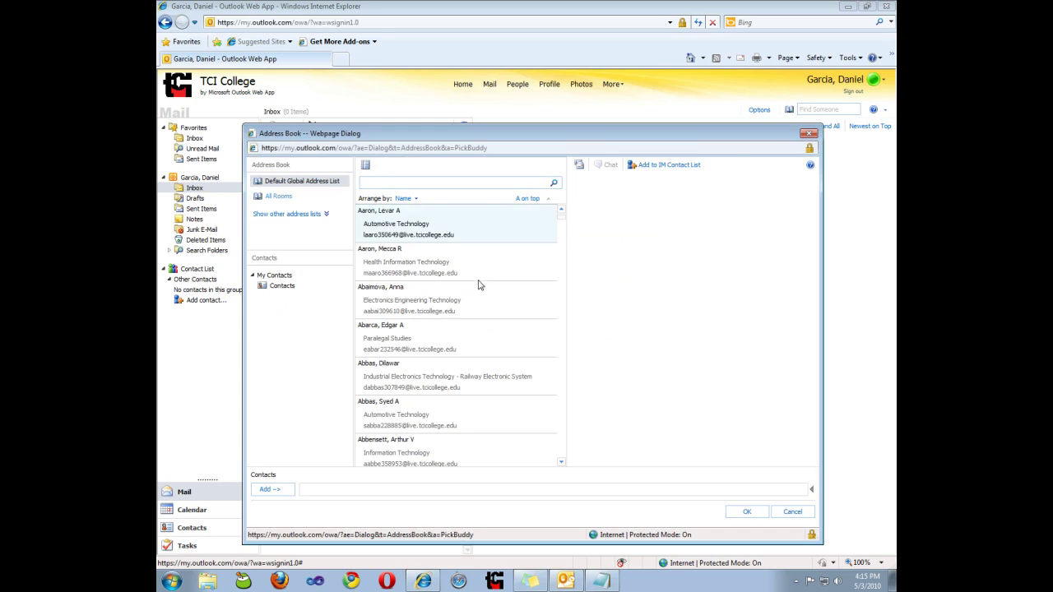
click(437, 236)
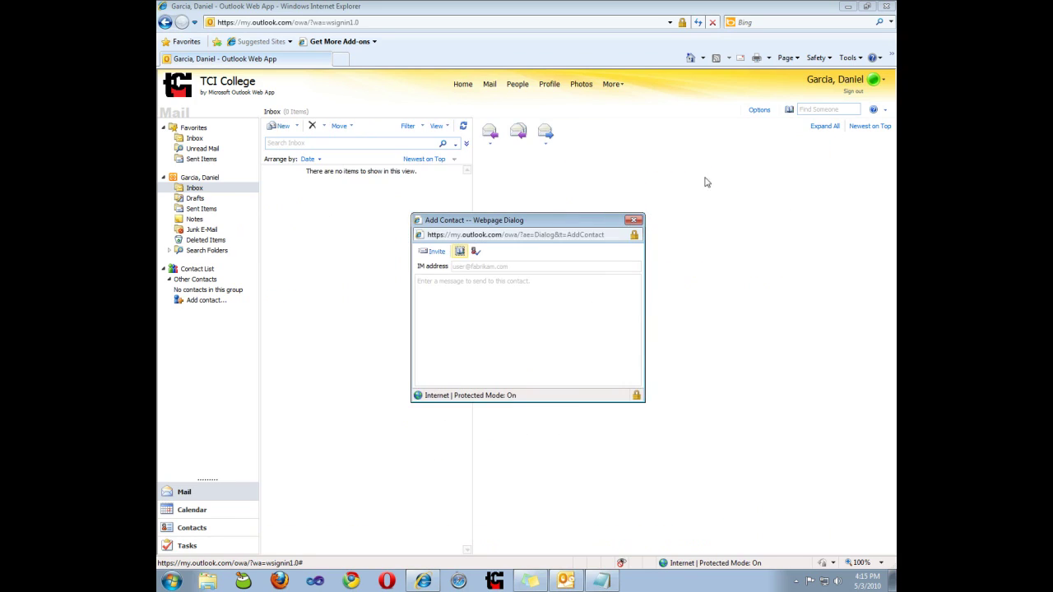
click(810, 133)
click(633, 220)
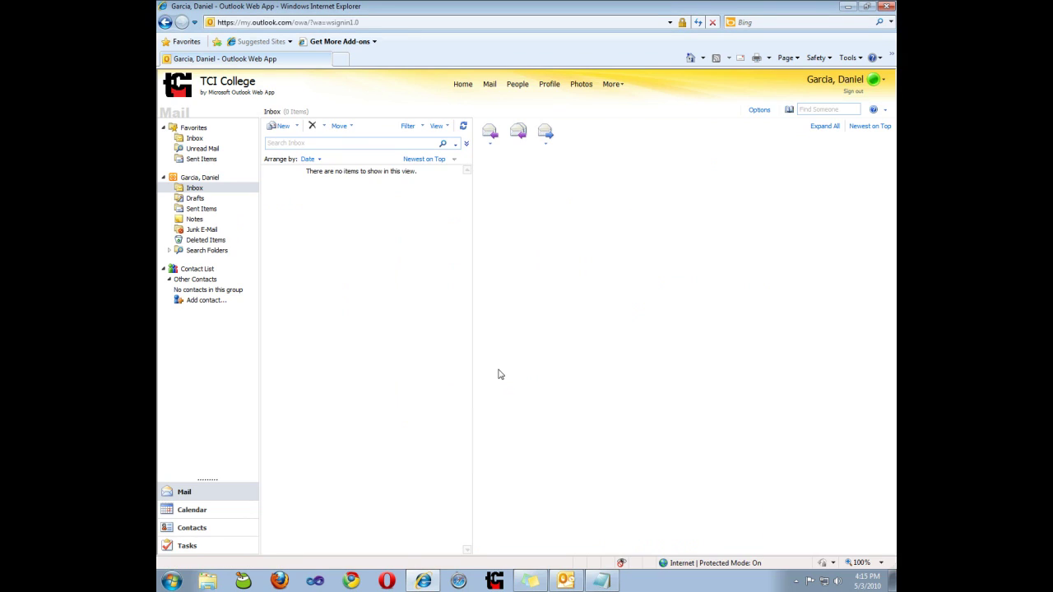
- Browse the Calendar, Contacts and Tasks sections in turn
click(218, 515)
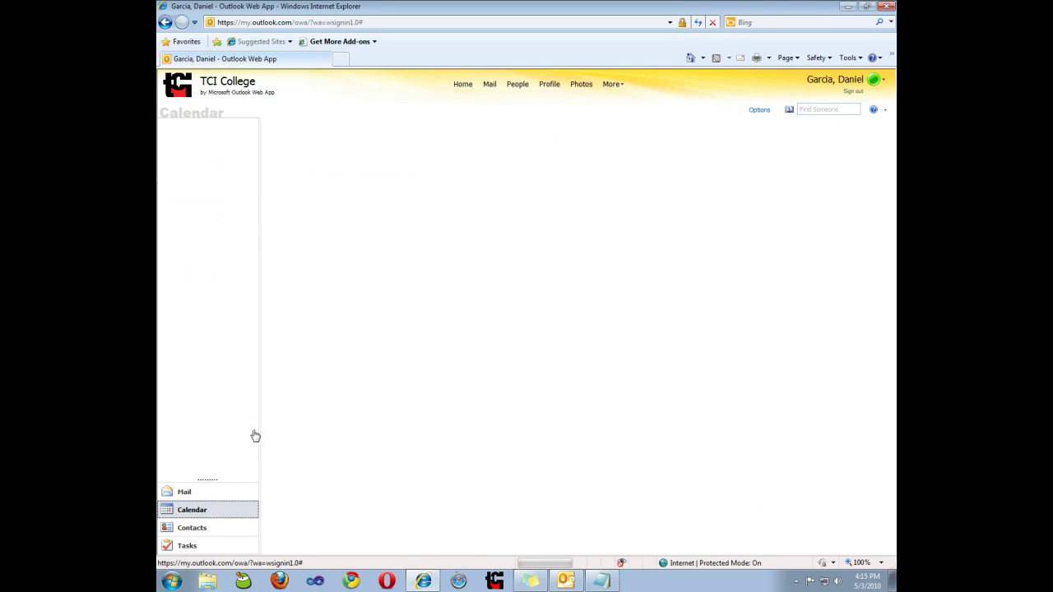
click(204, 530)
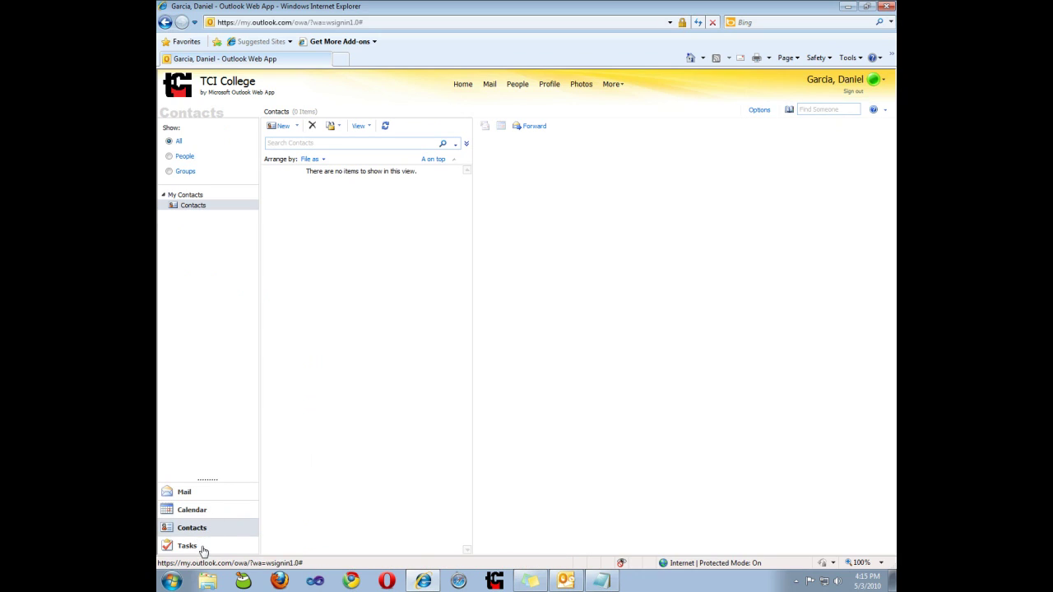
click(202, 547)
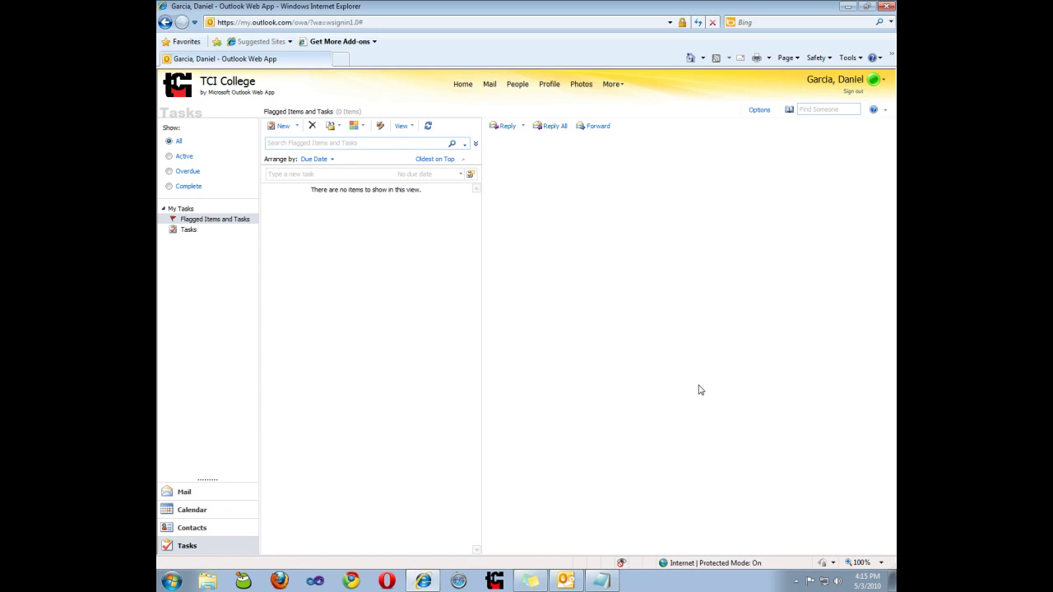